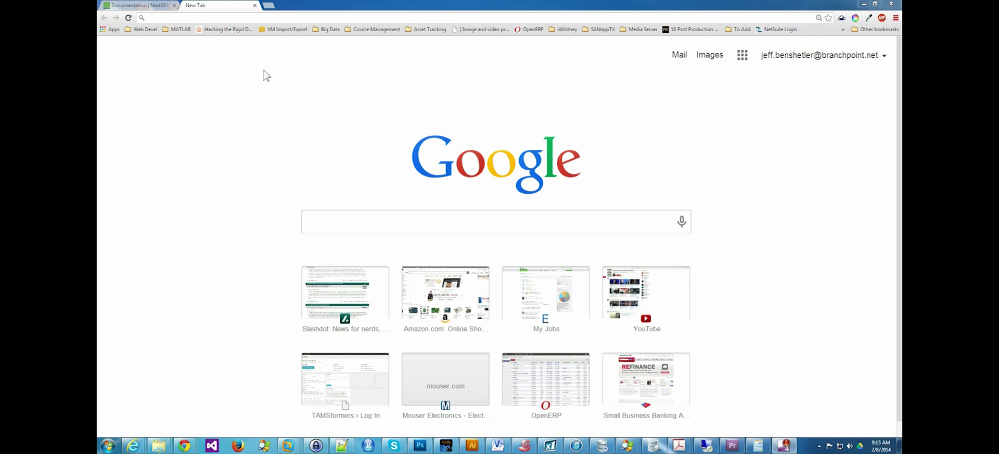
Load the robotics site's WordPress admin and go to Gallery > Add Gallery / Images
left_click(259, 21)
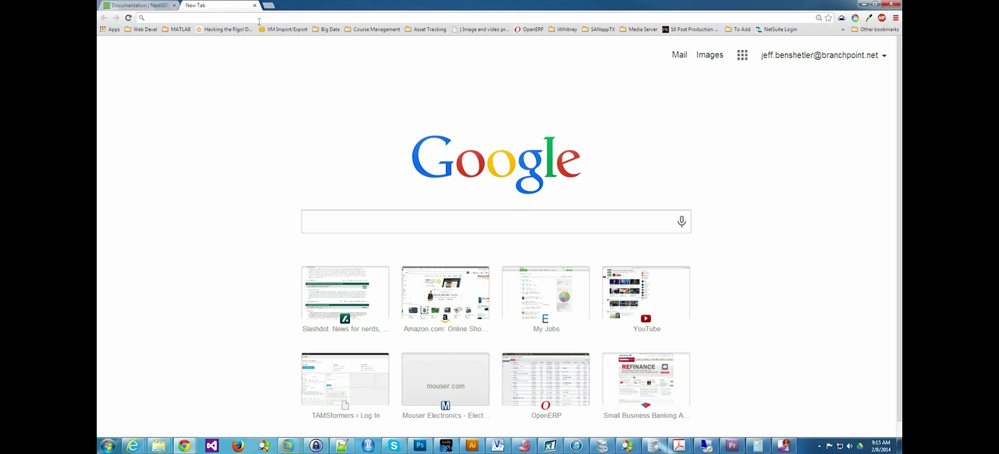
type("tams")
key("Return")
mouse_move(123, 272)
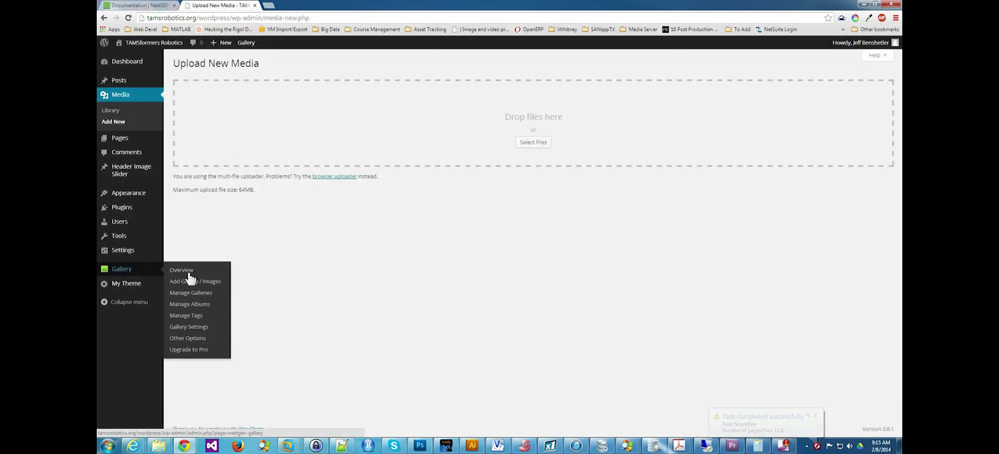
left_click(186, 281)
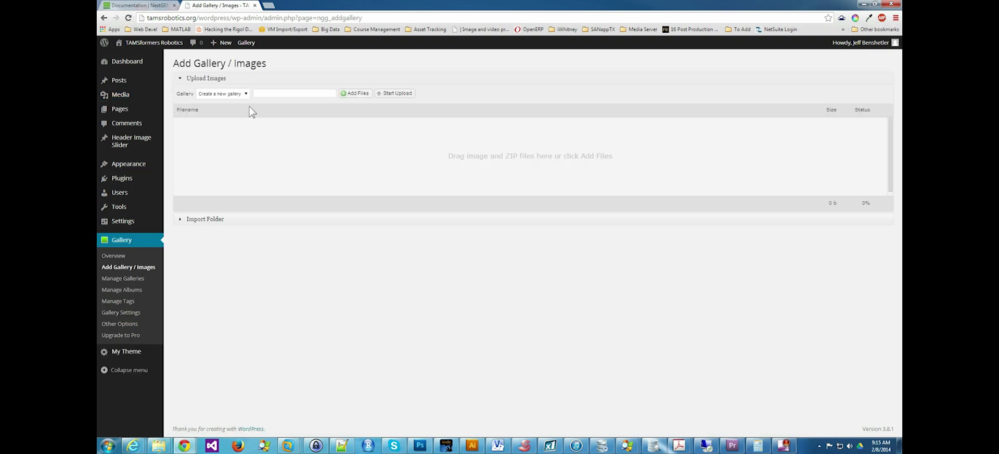
Name a new gallery 'Inverted Pendulum', queue the 15 PNG images and upload them
left_click(269, 94)
type("Inverted Pendulum")
left_click(355, 95)
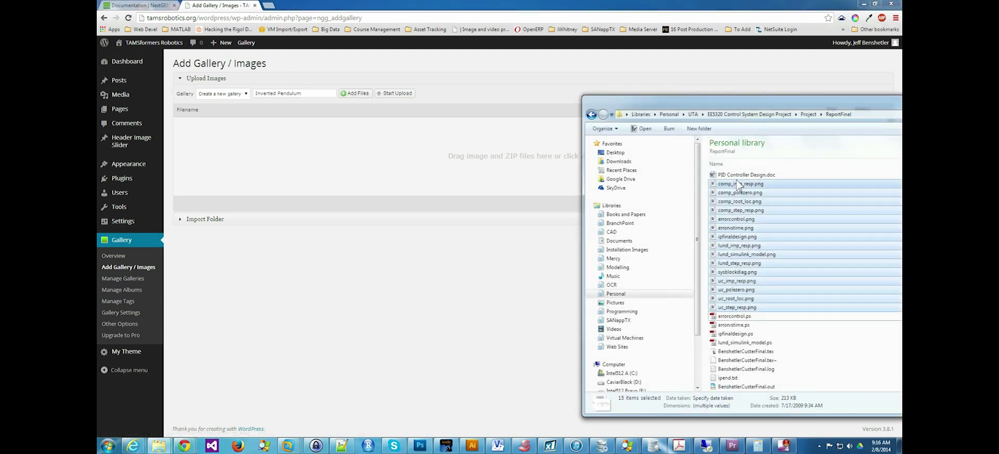
left_click_drag(739, 192, 474, 167)
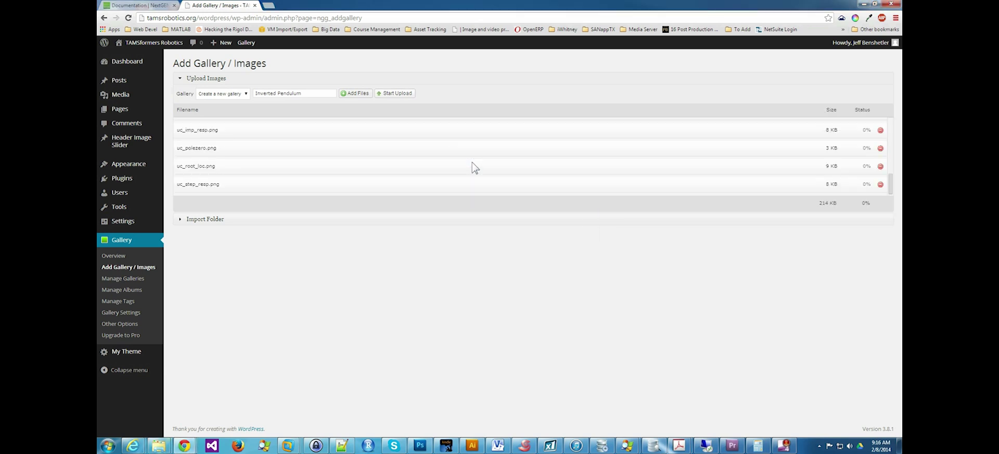
left_click(391, 95)
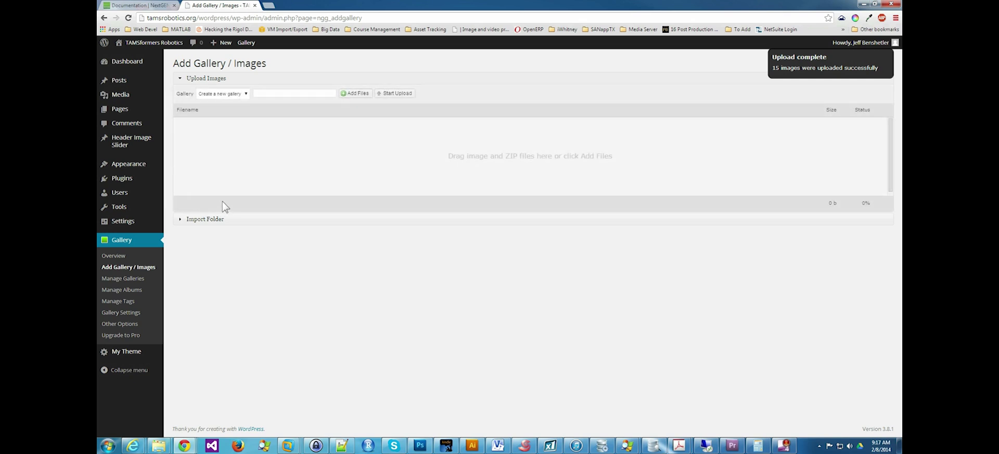
Add a new post titled 'Demonstration of NextGEN Gallery' with its two-paragraph introduction in the Visual editor
mouse_move(118, 82)
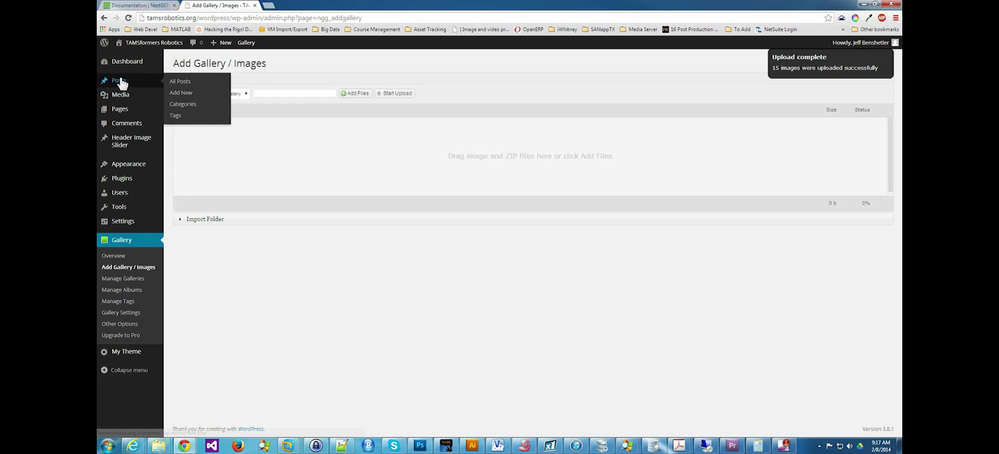
left_click(177, 94)
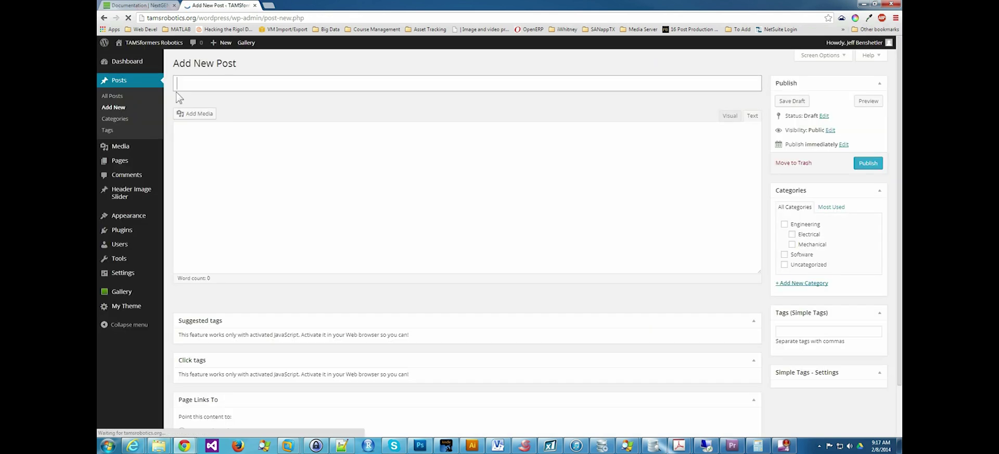
type("Demonstr")
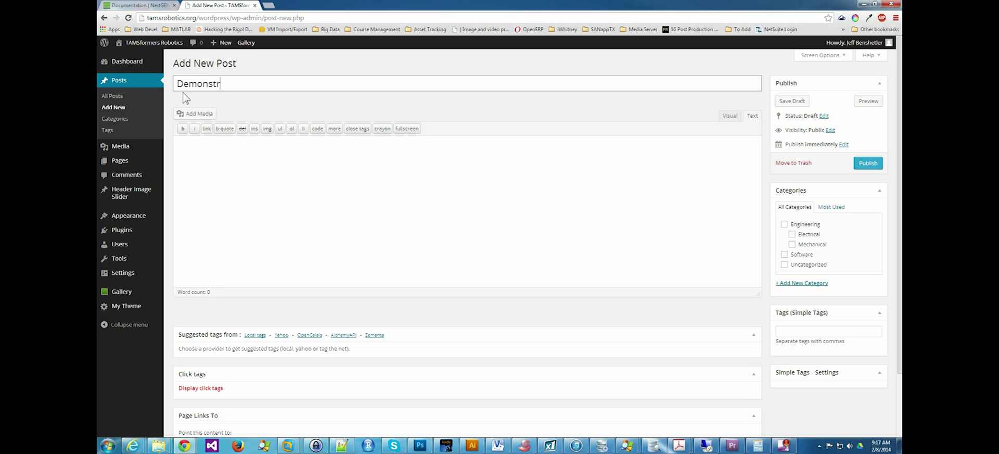
type("ation of NextGEN Gallery")
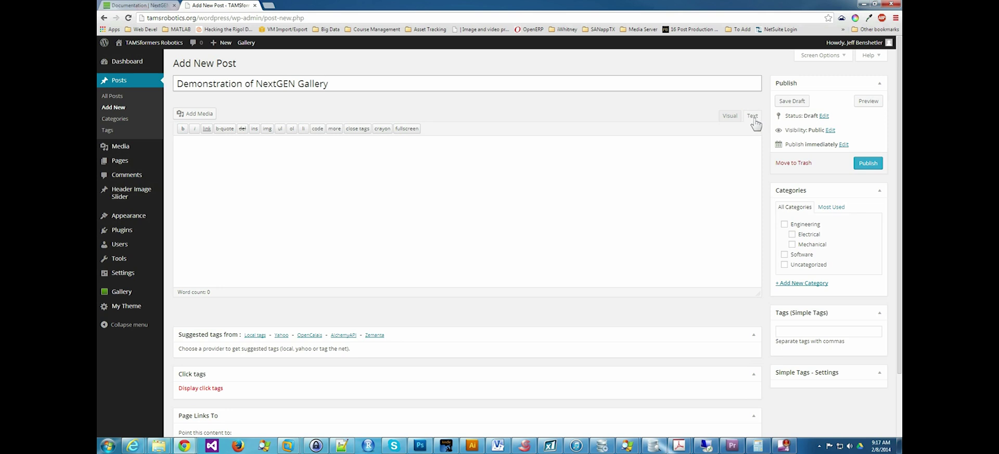
left_click(729, 117)
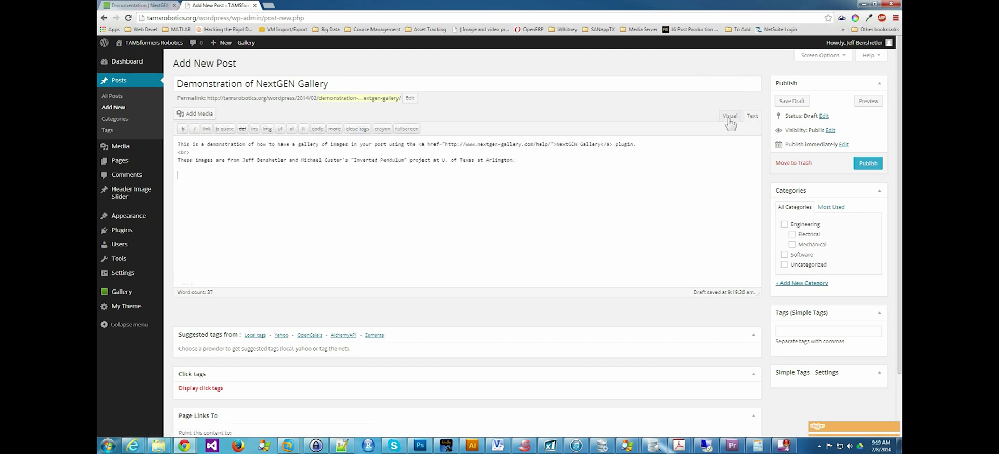
left_click(729, 116)
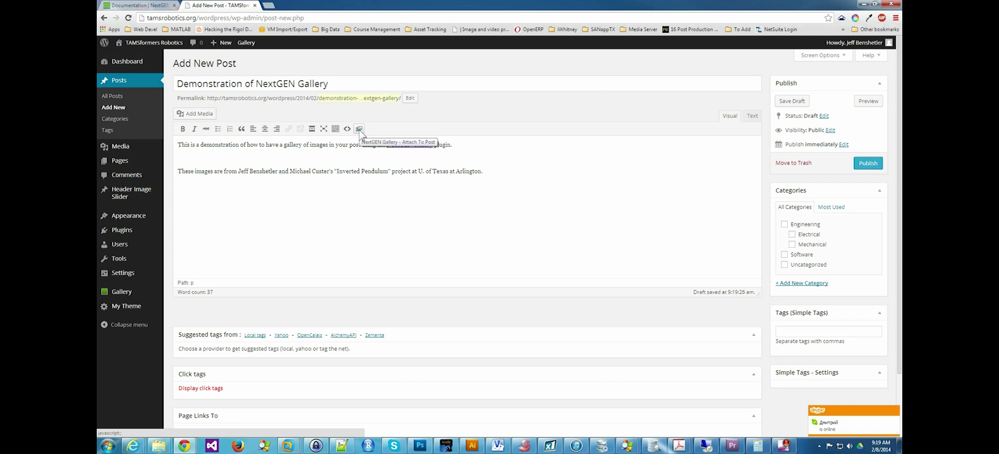
Choose NextGEN Basic Slideshow as the display type, showing the Inverted Pendulum gallery
left_click(359, 129)
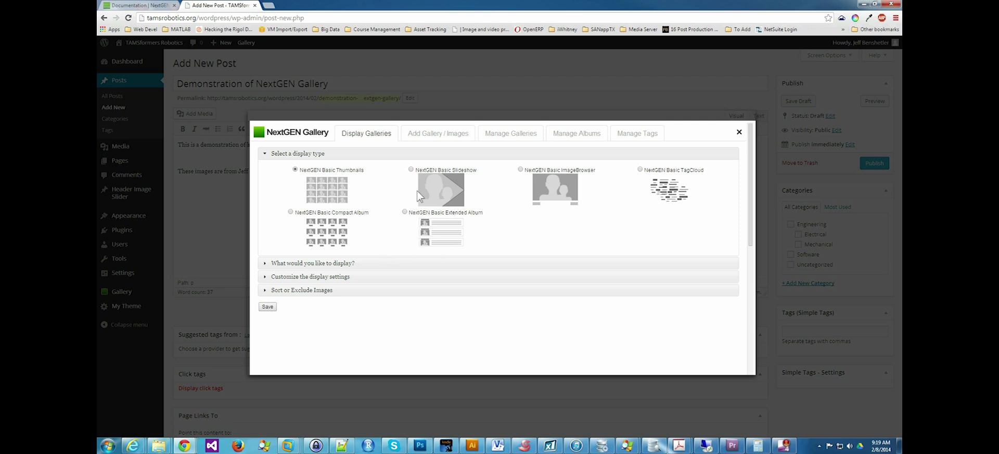
left_click(411, 170)
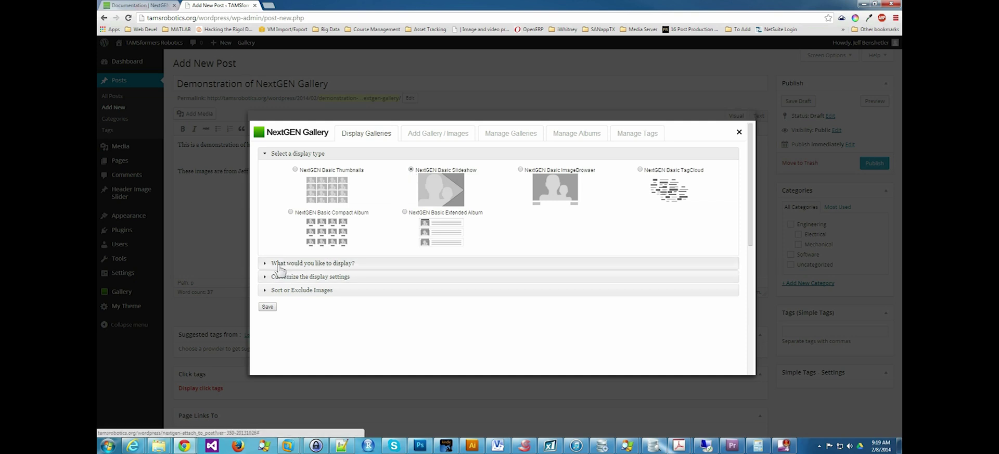
left_click(279, 264)
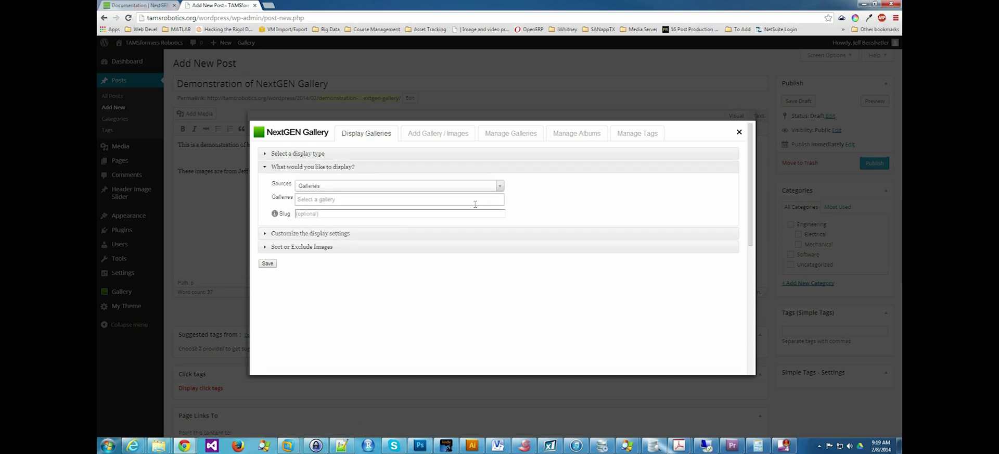
left_click(350, 200)
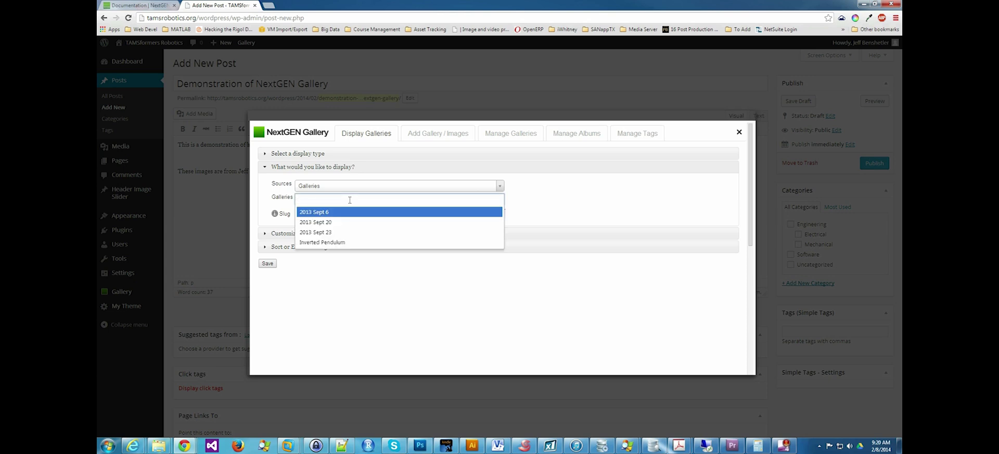
left_click(356, 242)
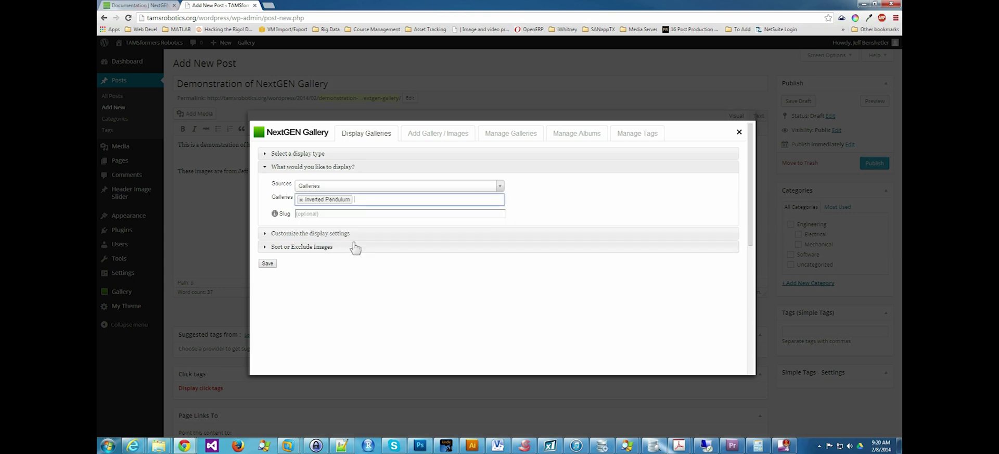
Paste the project name as the slug, enable flash slideshow, and insert it into the post
left_click(275, 214)
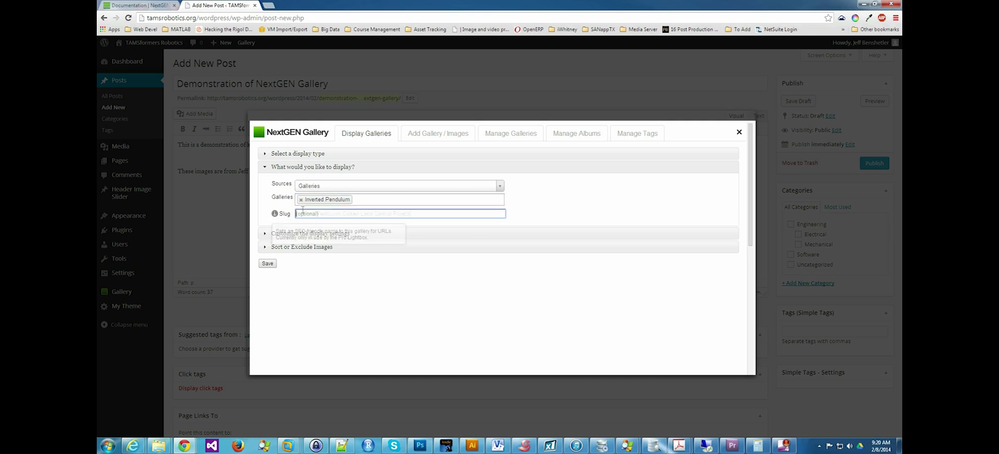
type("Inverted Pendulum Closed Loop Control Project")
left_click(267, 234)
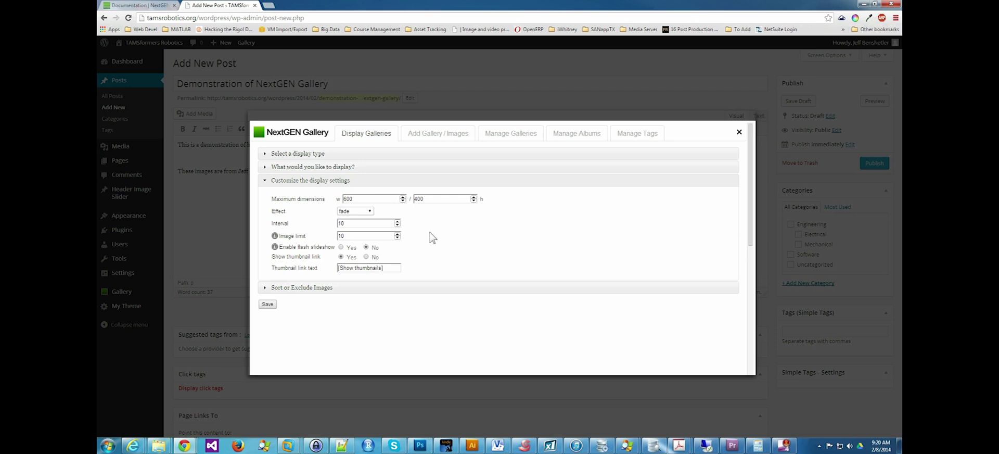
mouse_move(275, 248)
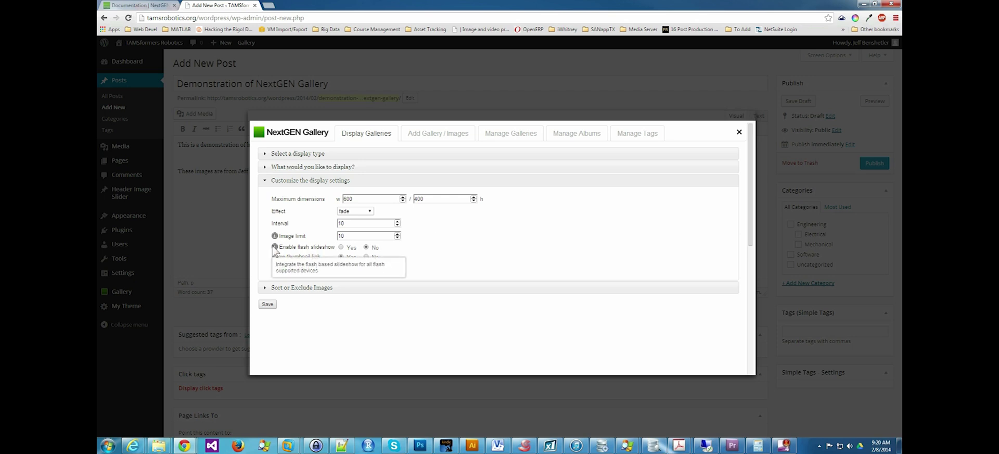
left_click(340, 246)
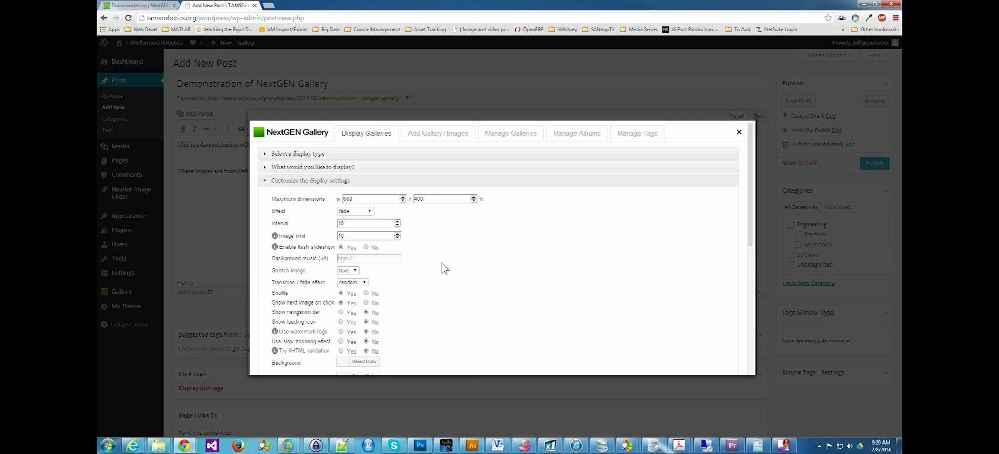
scroll(445, 268, "down", 2)
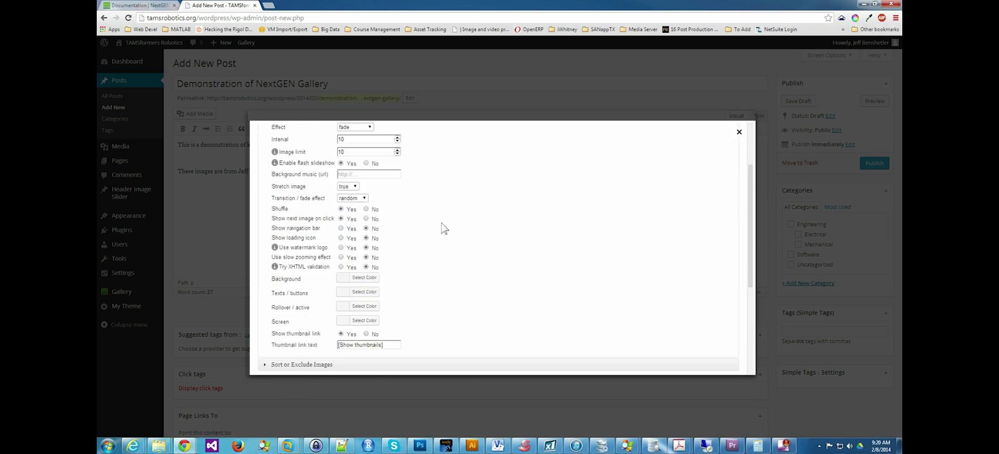
scroll(444, 228, "down", 1)
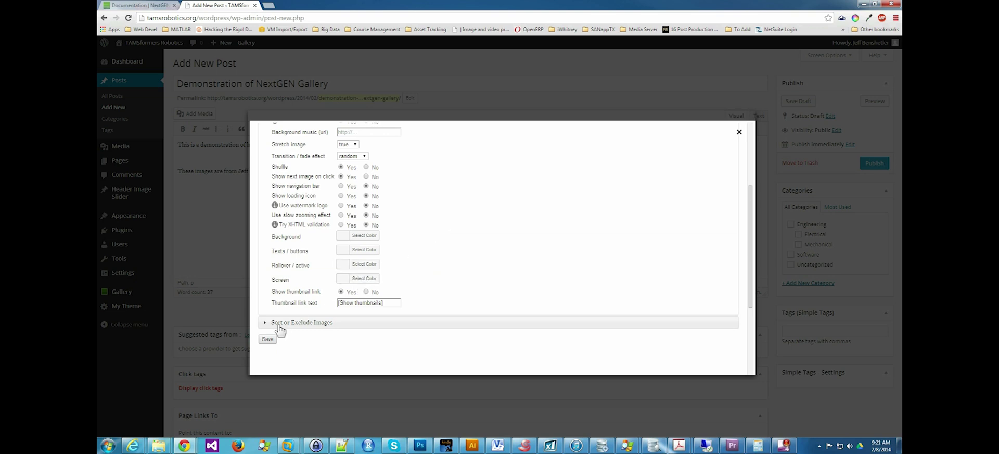
left_click(268, 339)
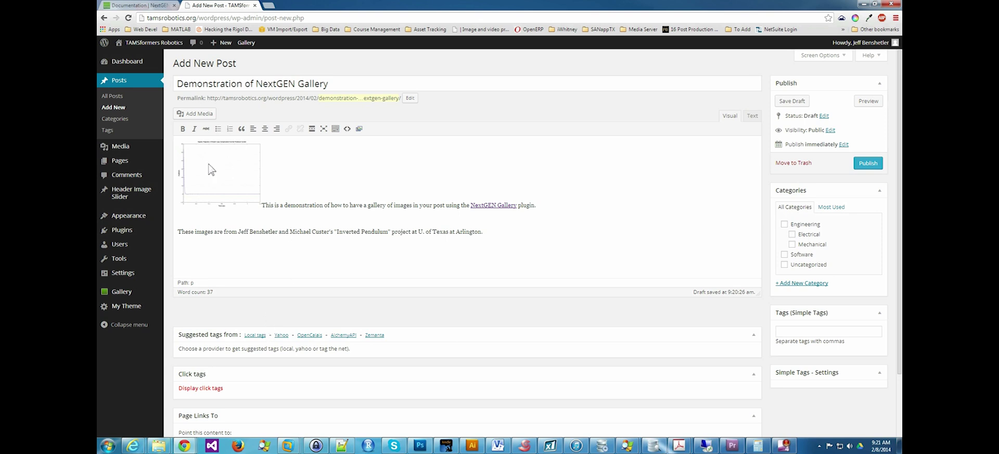
Move the slideshow onto its own paragraph below the introduction, save the draft, and preview it
left_click_drag(209, 168, 530, 246)
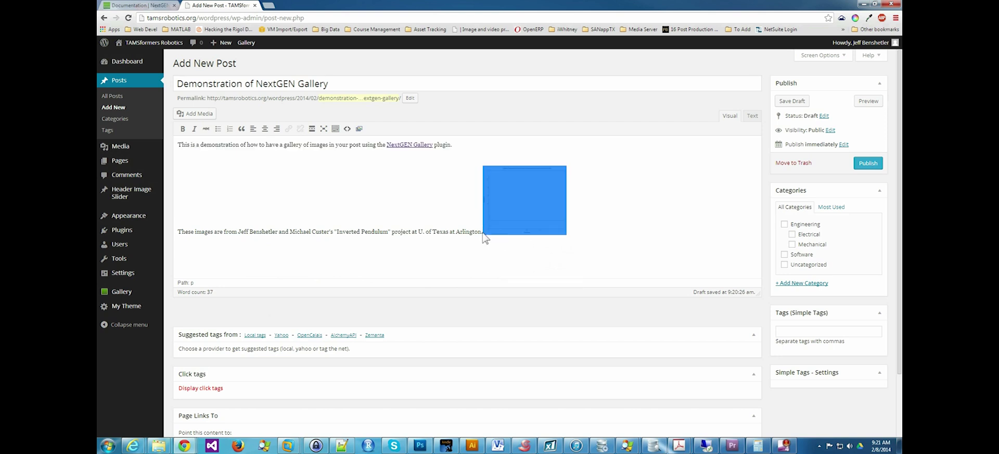
left_click(486, 233)
left_click(500, 249)
key("Return")
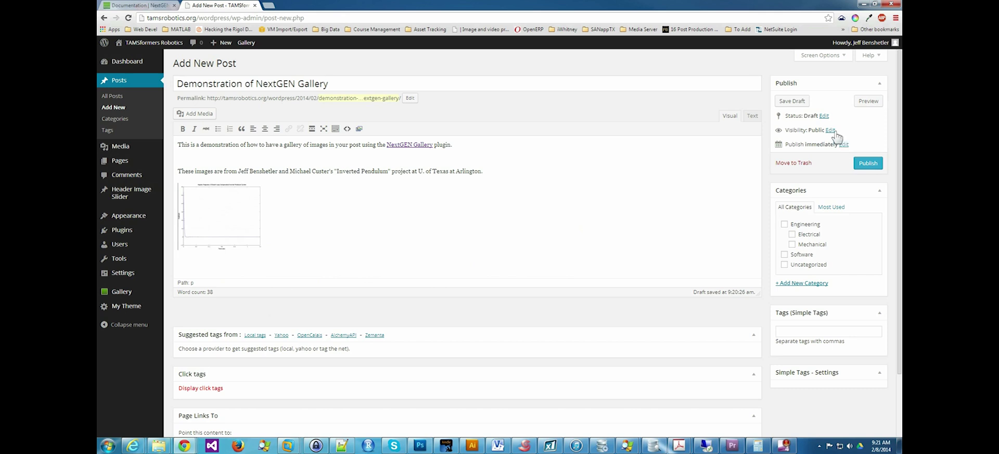
left_click(802, 104)
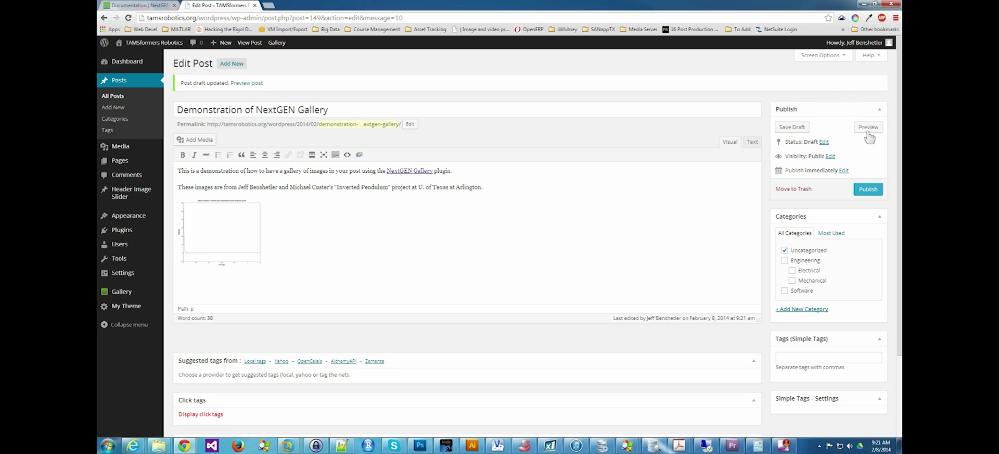
left_click(868, 128)
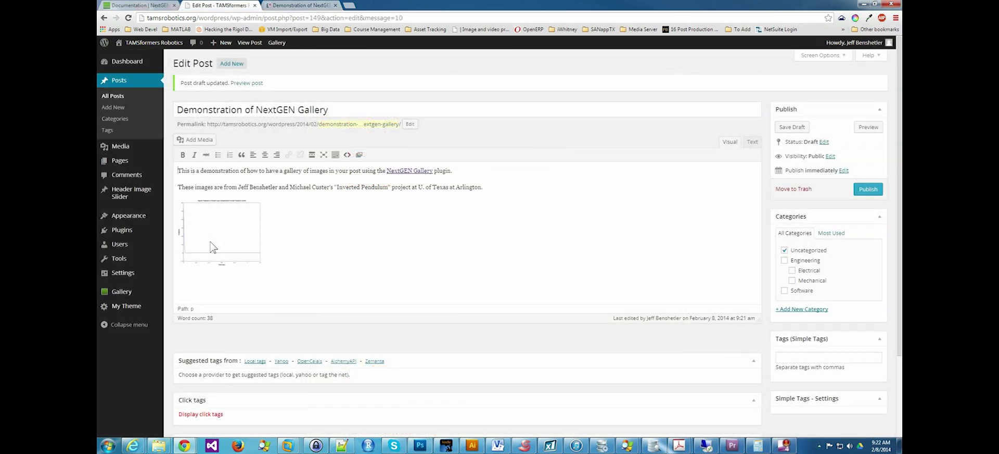
Reopen the NextGEN settings dialog of the embedded slideshow
left_click(217, 238)
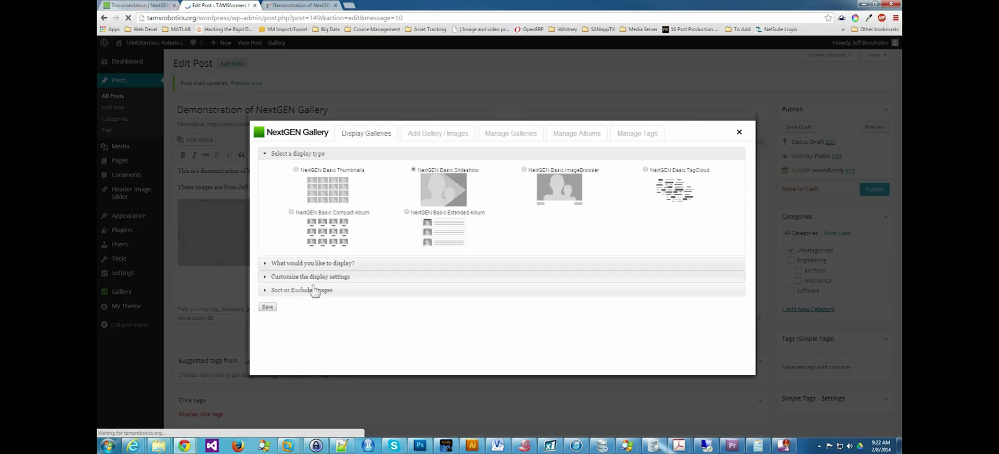
Set the slideshow size to 400 by 233, interval 5 and image limit 20
left_click(269, 279)
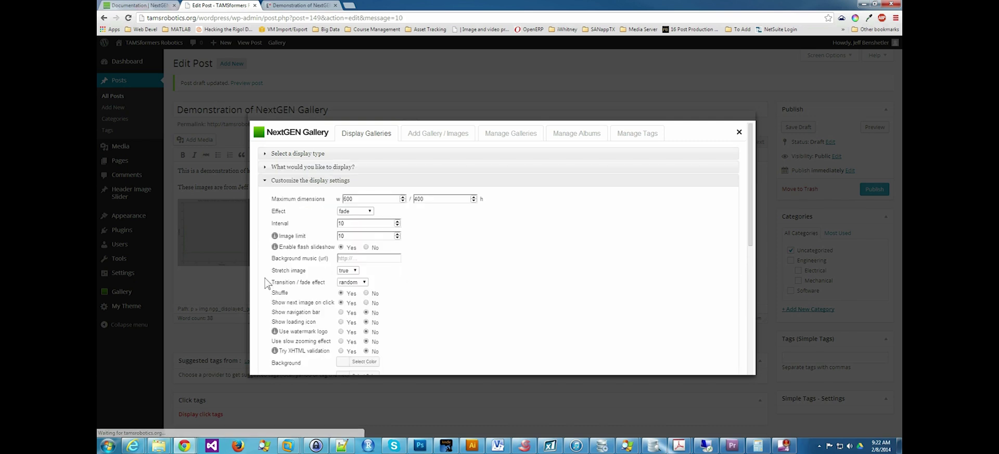
double_click(358, 198)
type("400")
key("Tab")
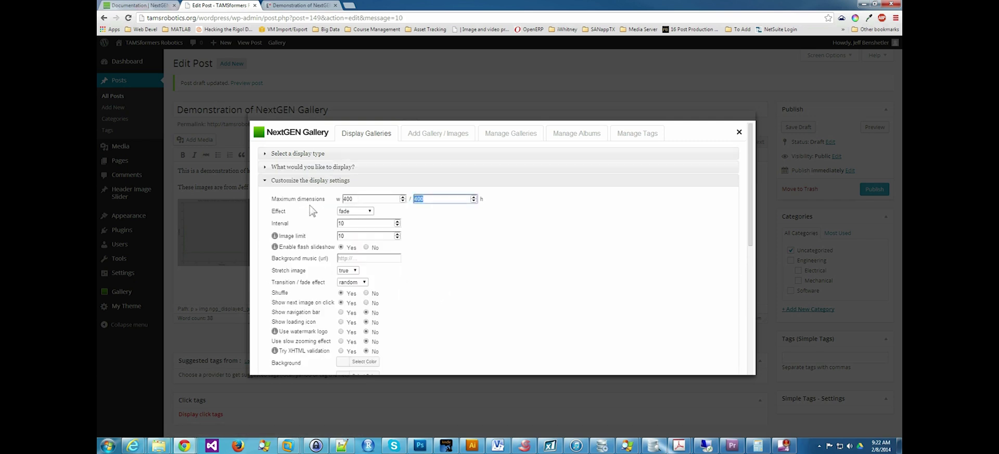
type("233")
double_click(350, 222)
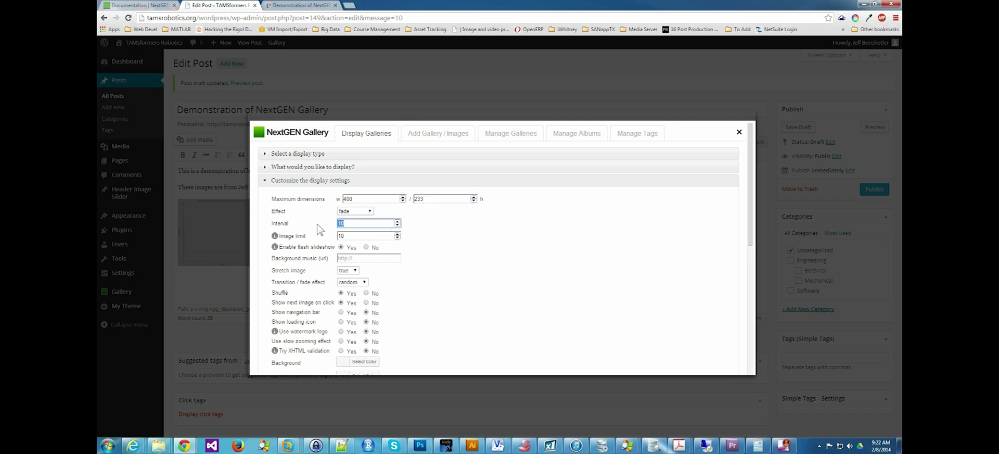
type("5")
key("Tab")
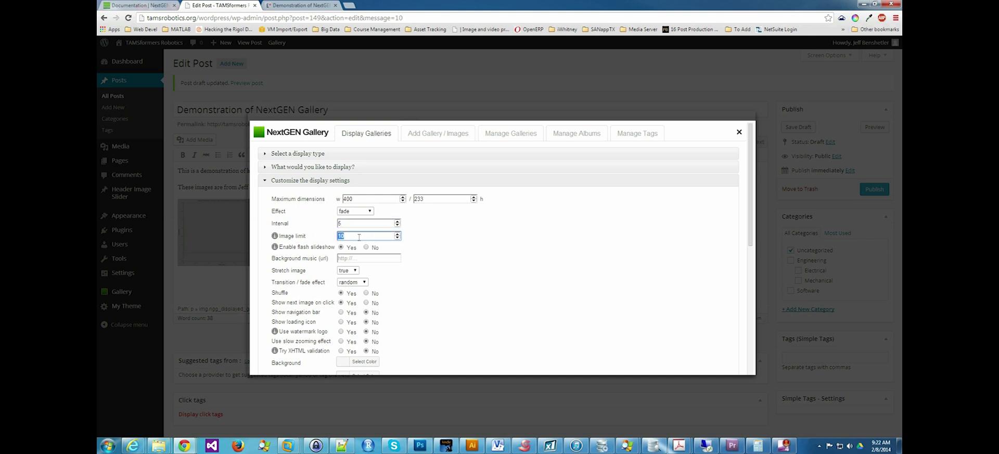
type("20")
left_click(483, 255)
Choose the fade transition, save the slideshow settings, and return to the post preview
scroll(484, 255, "down", 1)
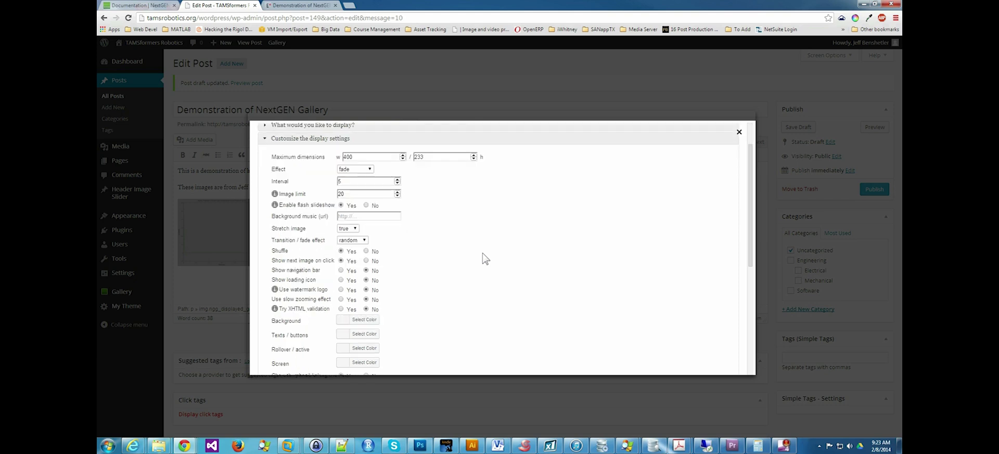
left_click(365, 240)
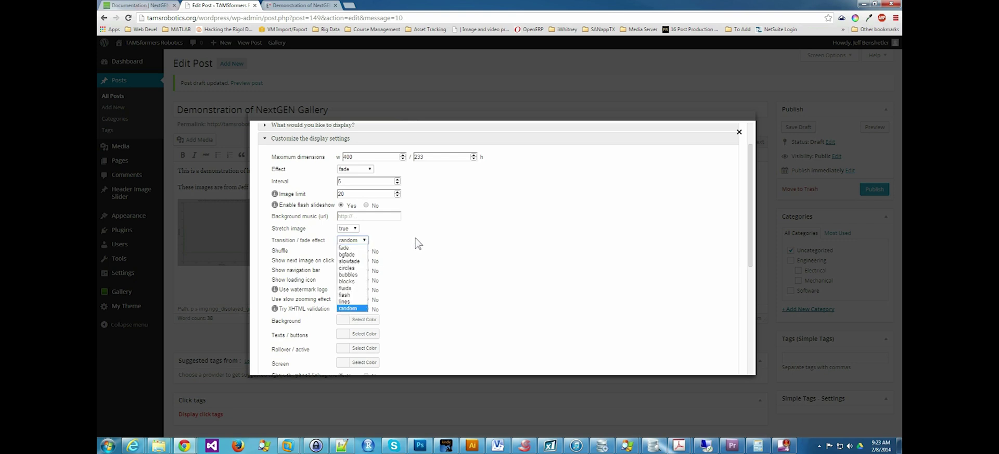
left_click(347, 248)
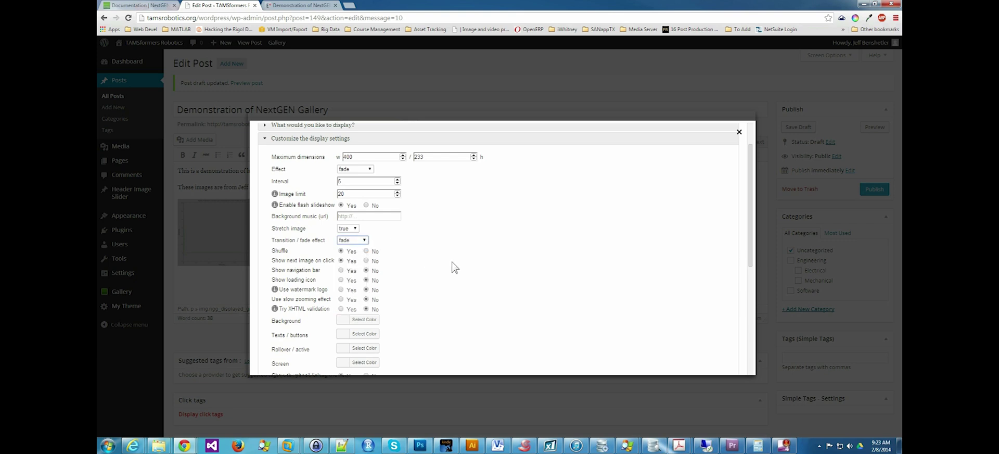
scroll(458, 265, "down", 1)
scroll(461, 268, "down", 1)
scroll(458, 268, "down", 1)
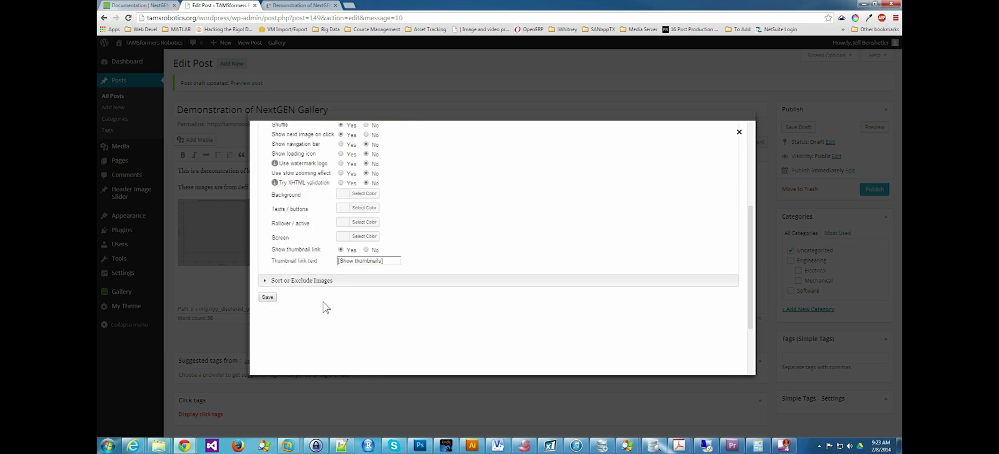
left_click(267, 298)
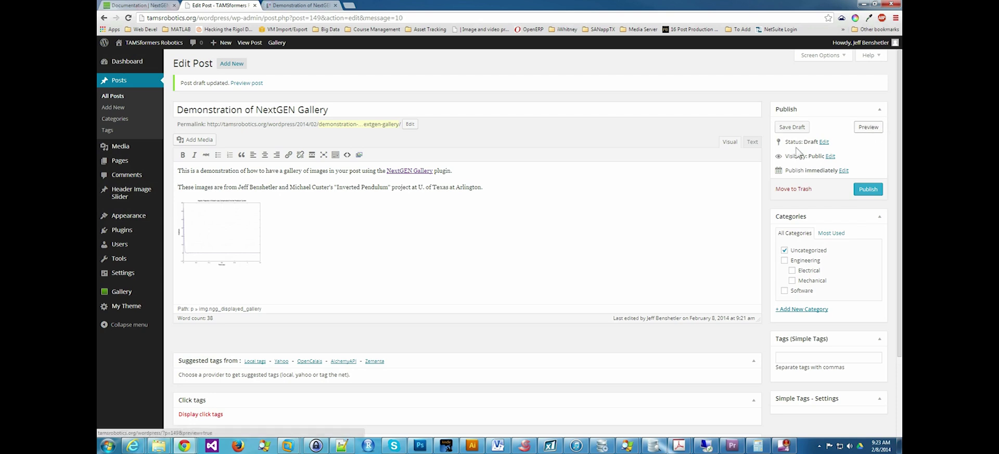
left_click(301, 6)
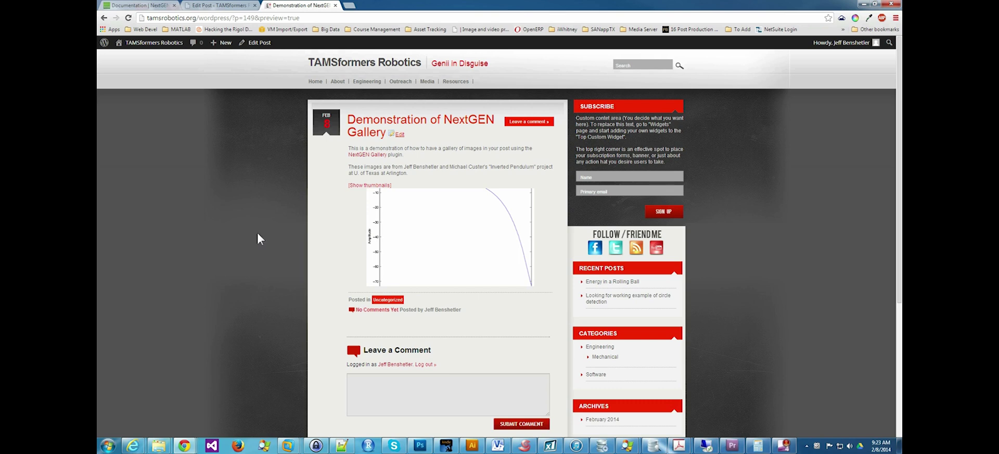
left_click(234, 6)
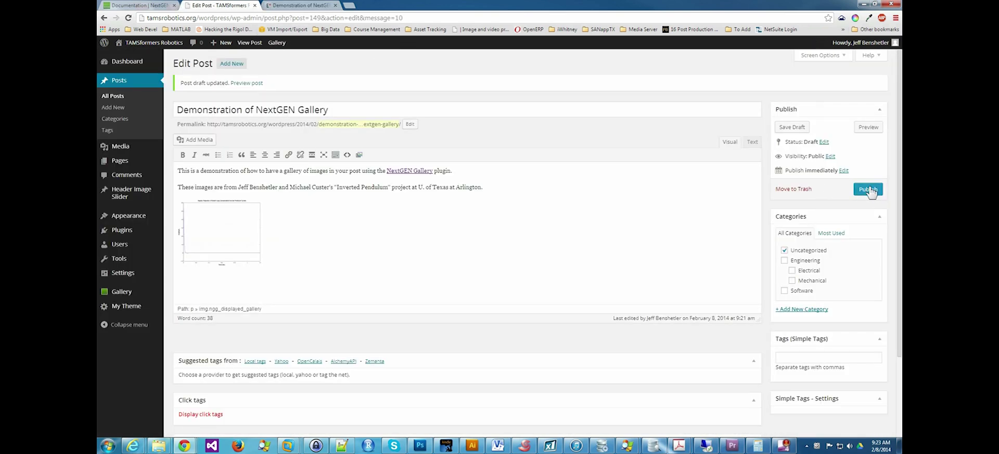
Tag the post with example, gallery and images
scroll(850, 281, "down", 1)
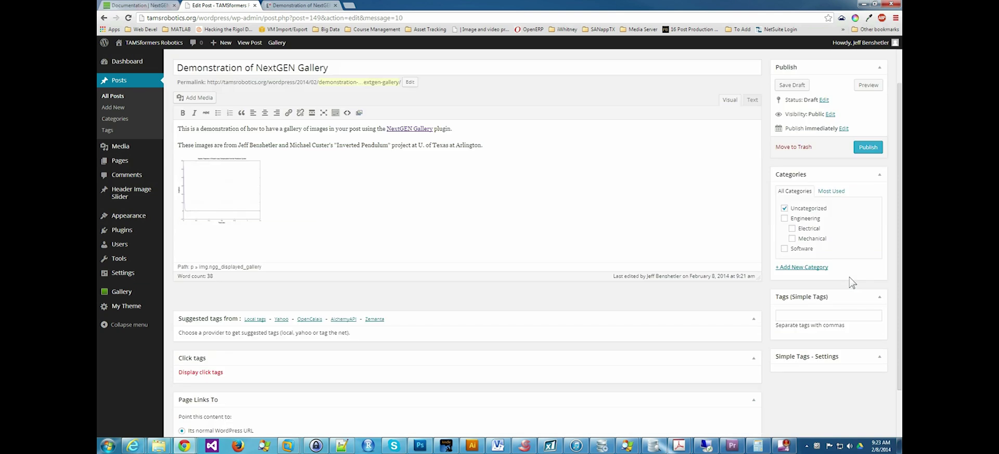
left_click(809, 315)
type("example")
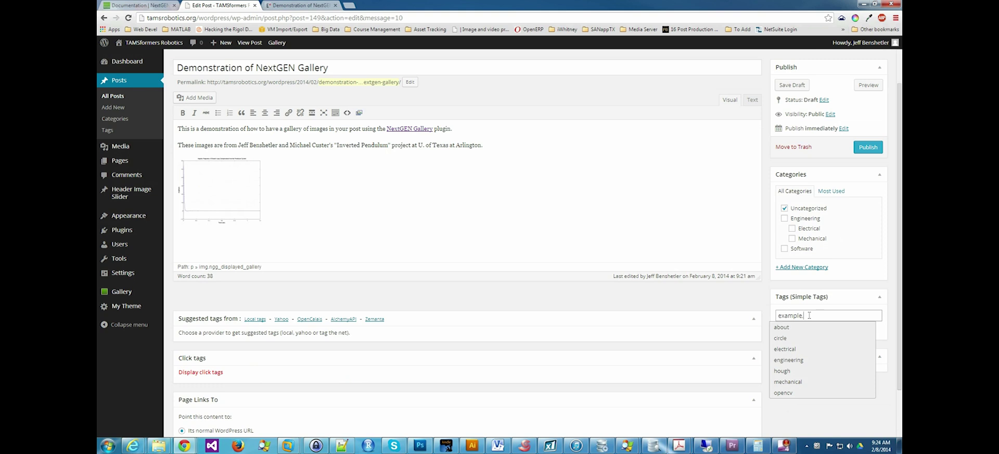
type(",gallery,images")
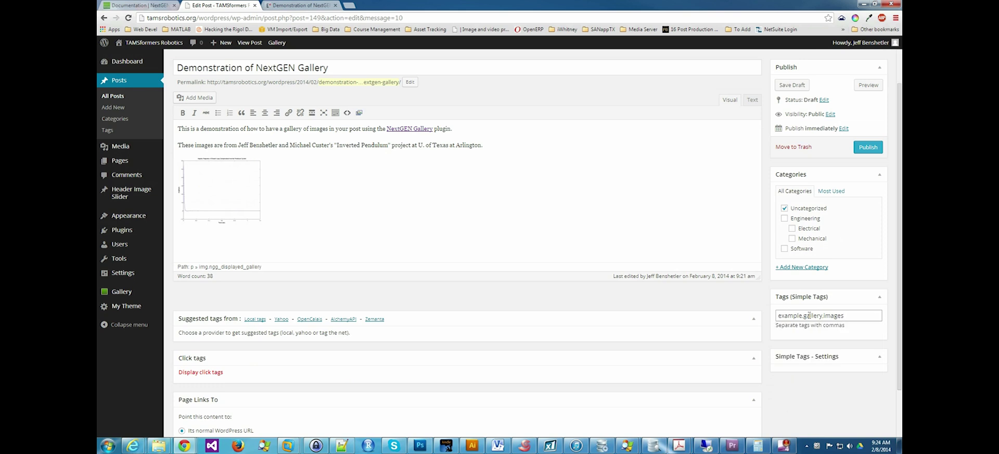
Create the WP How-To category, make it the post's only category, and publish
left_click(807, 268)
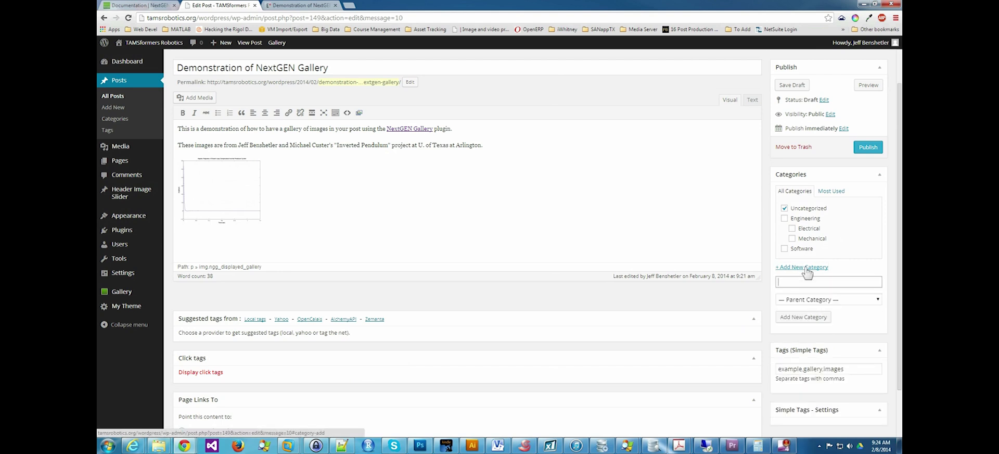
type("WP How-To")
left_click(804, 318)
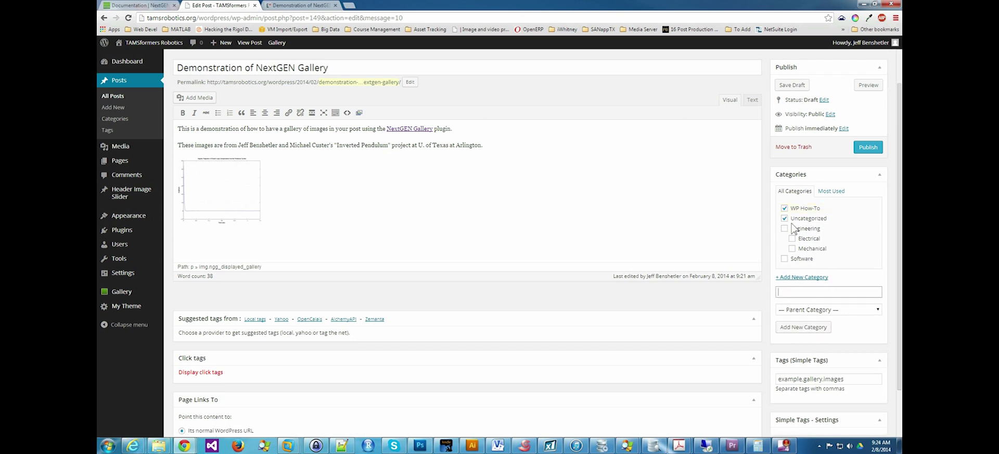
left_click(786, 219)
left_click(868, 148)
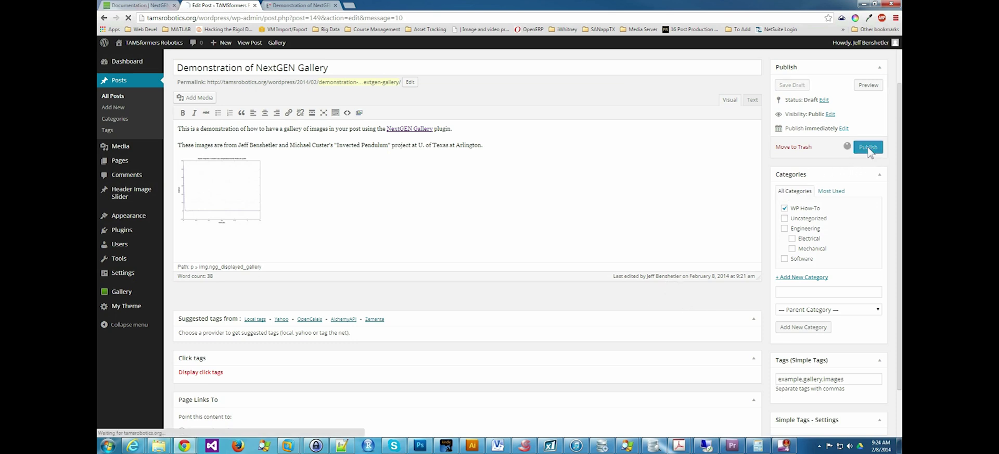